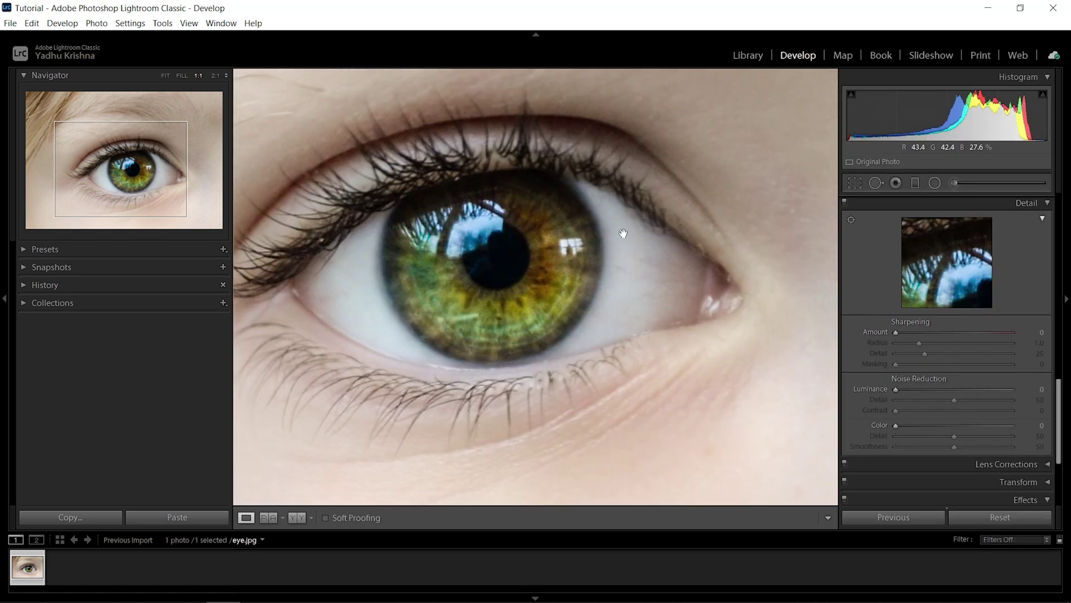
Step: Zoom in to inspect the soft lashes and iris edge, then refit the eye and set sharpening Amount to 27
{"action": "left_click", "coordinate": [369, 201]}
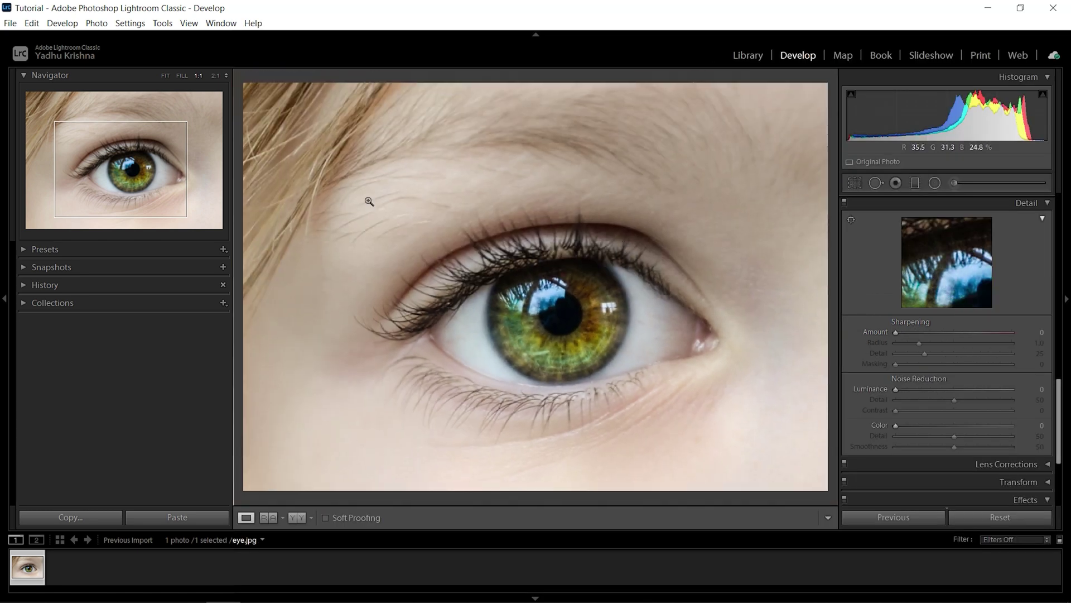
{"action": "left_click", "coordinate": [369, 201]}
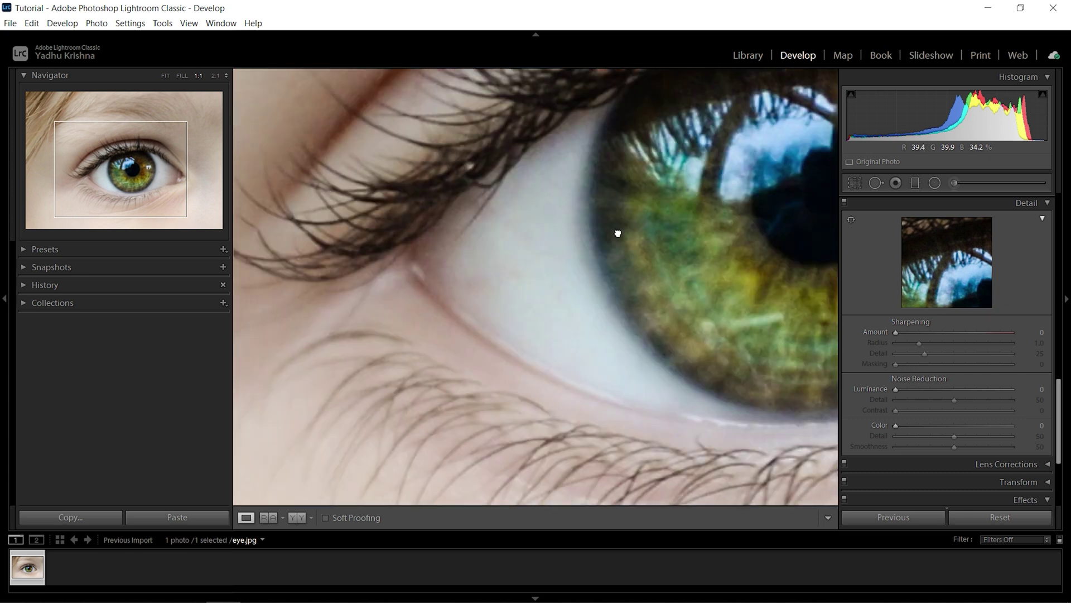
{"action": "left_click_drag", "start_coordinate": [617, 234], "coordinate": [627, 377]}
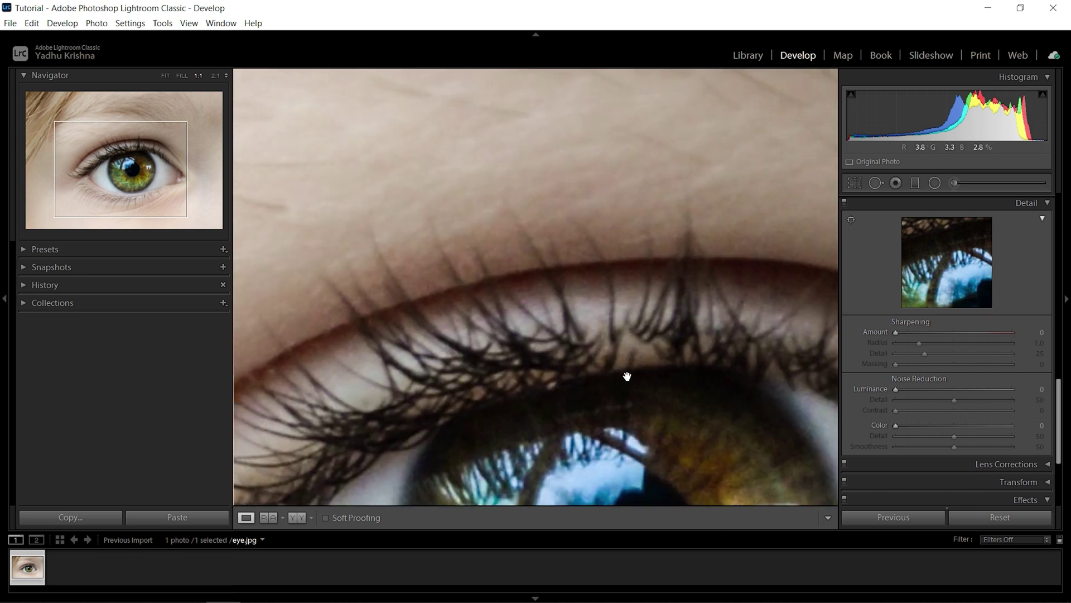
{"action": "left_click_drag", "start_coordinate": [488, 253], "coordinate": [407, 418]}
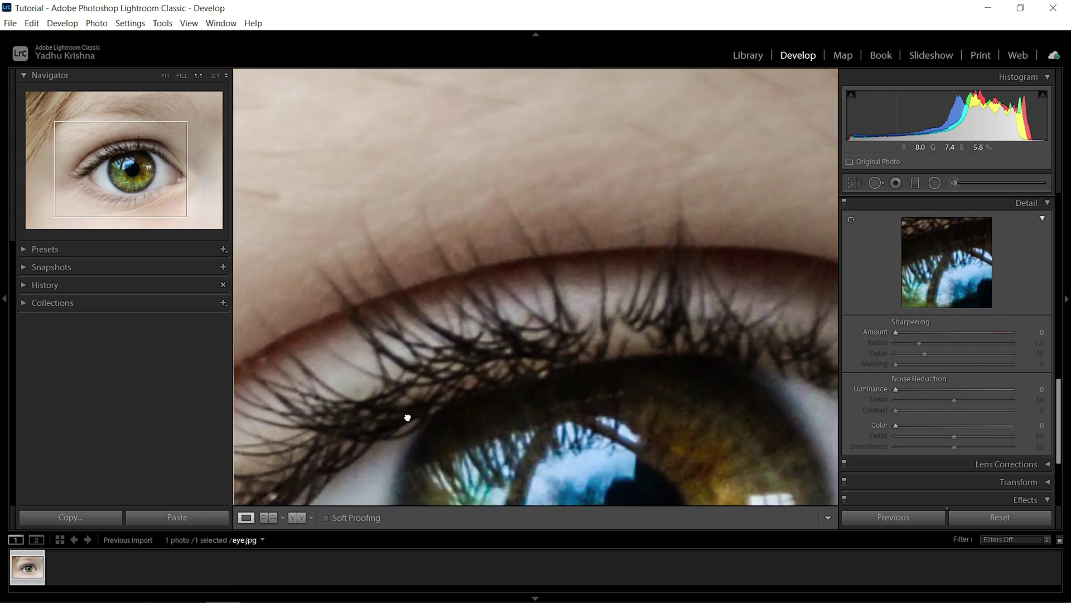
{"action": "left_click", "coordinate": [407, 417]}
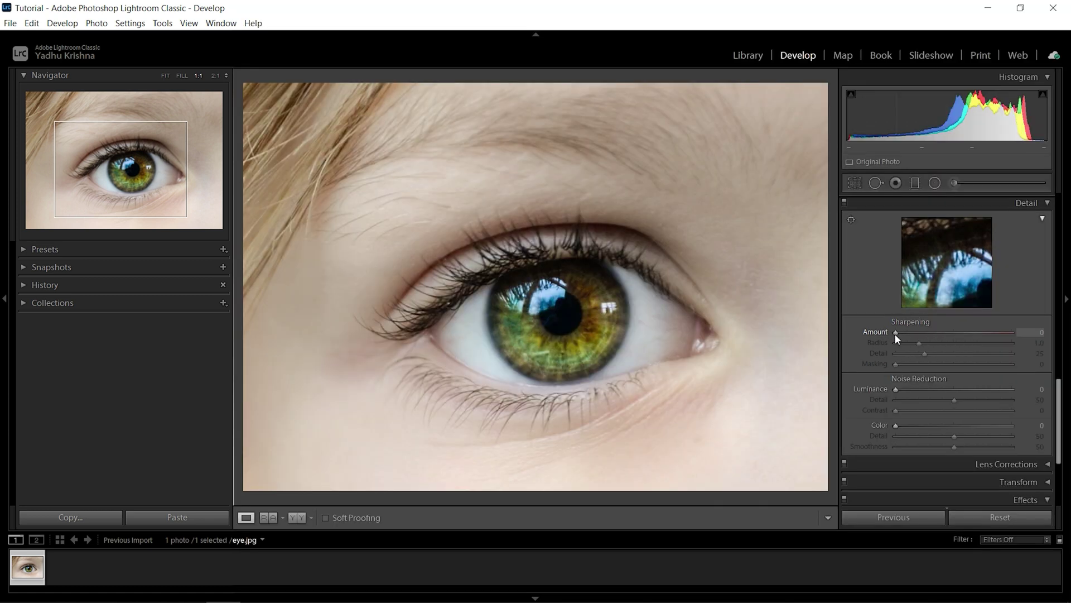
{"action": "left_click_drag", "start_coordinate": [896, 333], "coordinate": [917, 333]}
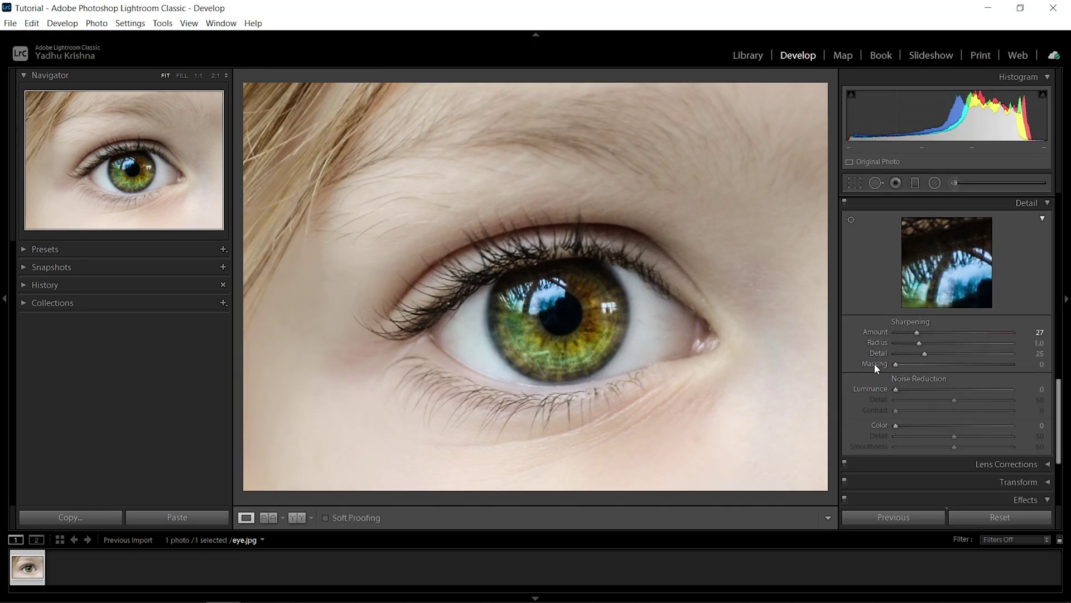
Step: Alt-drag Sharpening Masking to about 85 while viewing the black-and-white mask, then fine-tune it to 84
{"action": "key", "text": "alt"}
{"action": "left_click", "coordinate": [896, 363], "text": "alt"}
{"action": "left_click_drag", "start_coordinate": [898, 364], "coordinate": [996, 366]}
{"action": "left_click", "coordinate": [916, 363], "text": "alt"}
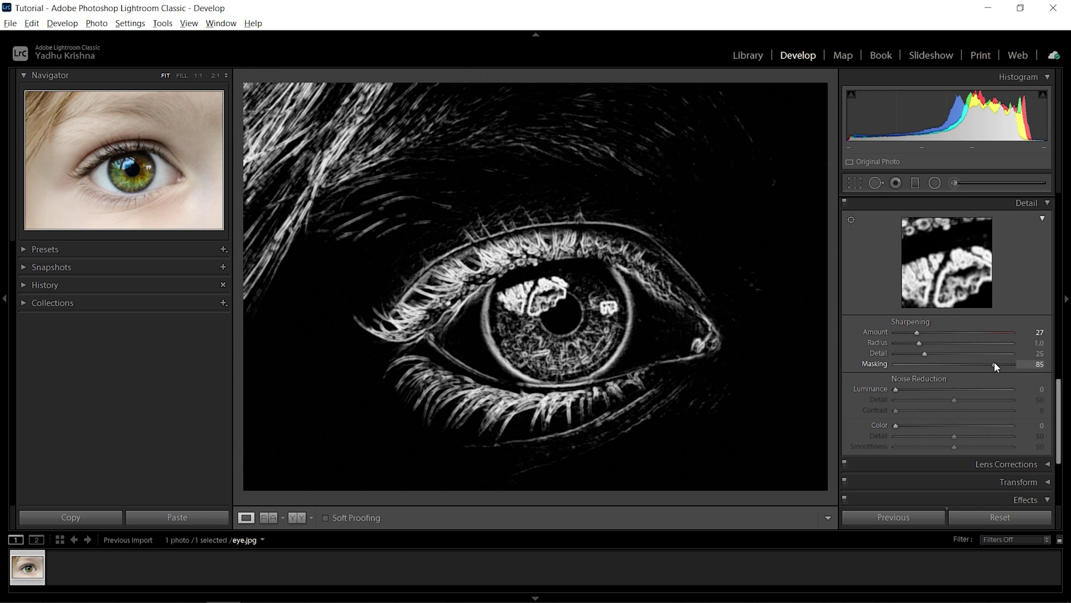
{"action": "left_click_drag", "start_coordinate": [994, 362], "coordinate": [995, 361]}
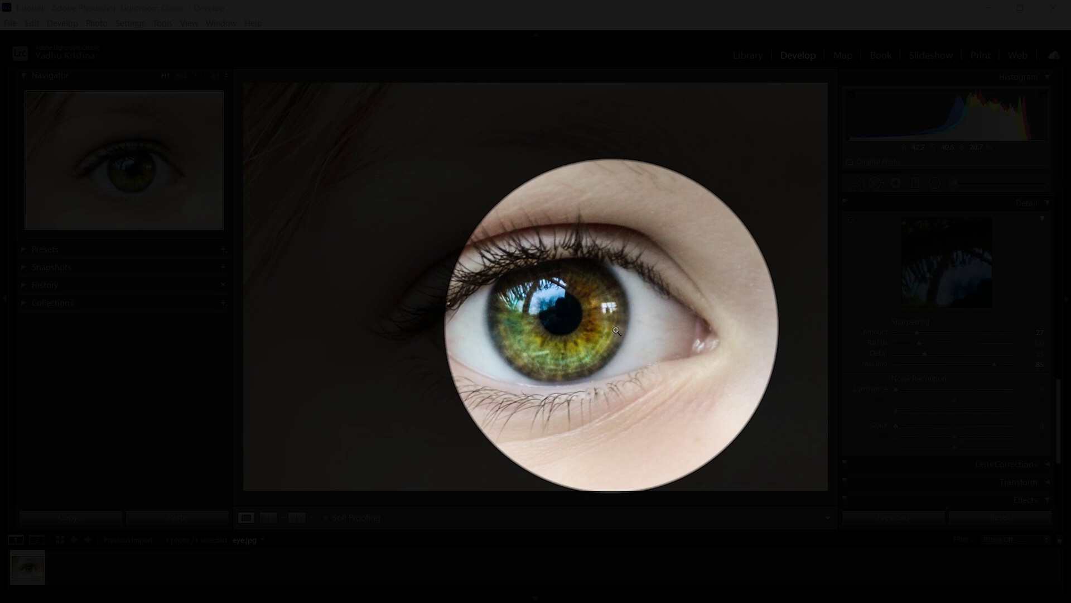
{"action": "key", "text": "alt"}
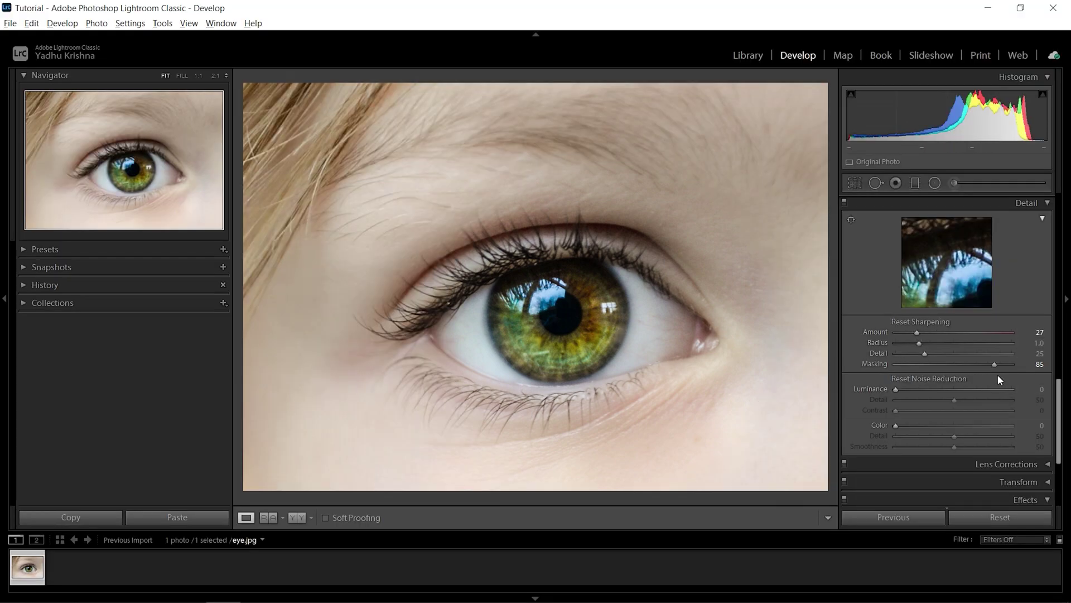
{"action": "left_click", "coordinate": [993, 363], "text": "alt"}
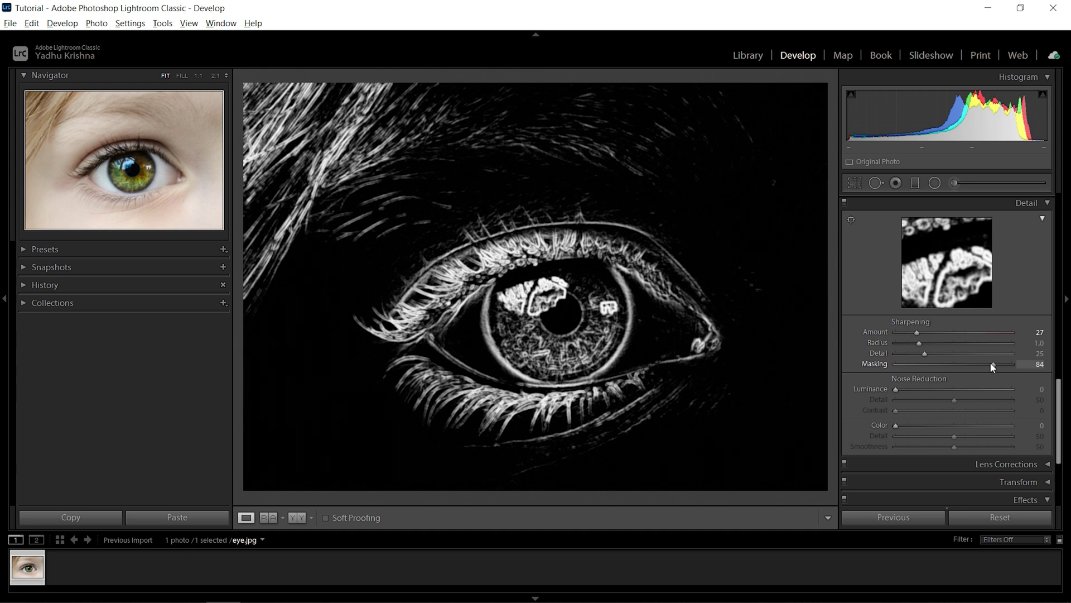
{"action": "left_click_drag", "start_coordinate": [991, 362], "coordinate": [991, 363]}
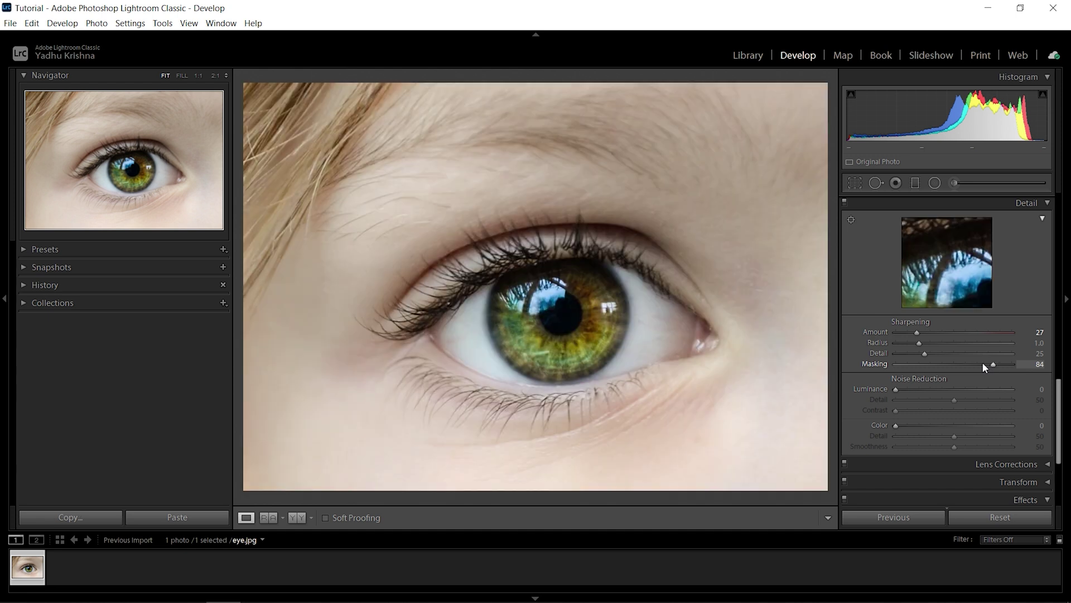
Step: Zoom the eye photo to 1:1 actual pixel size
{"action": "left_click", "coordinate": [935, 331]}
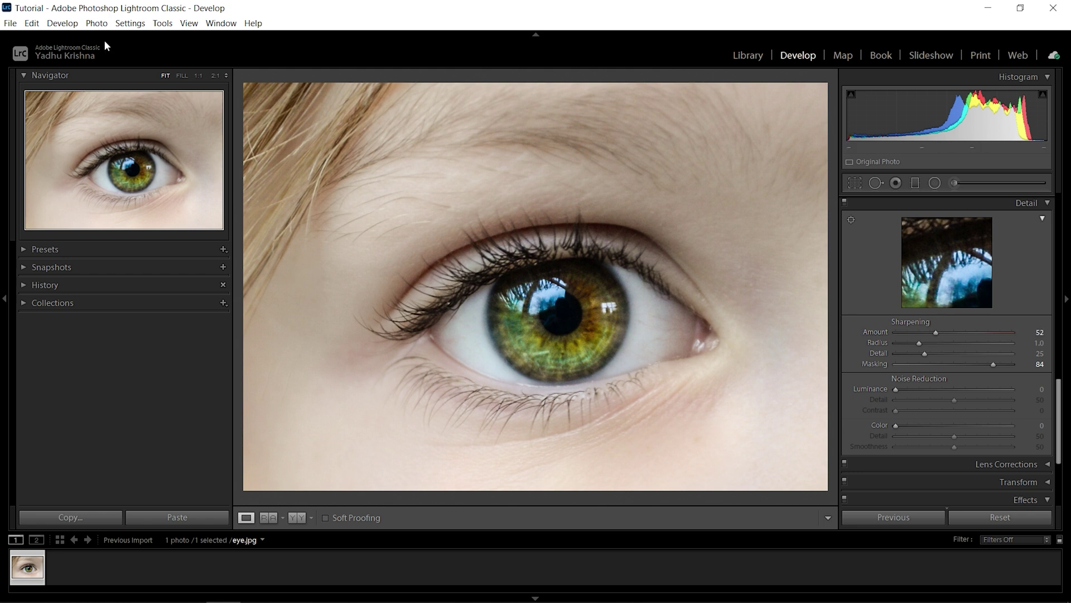
{"action": "left_click", "coordinate": [182, 75]}
{"action": "left_click", "coordinate": [198, 76]}
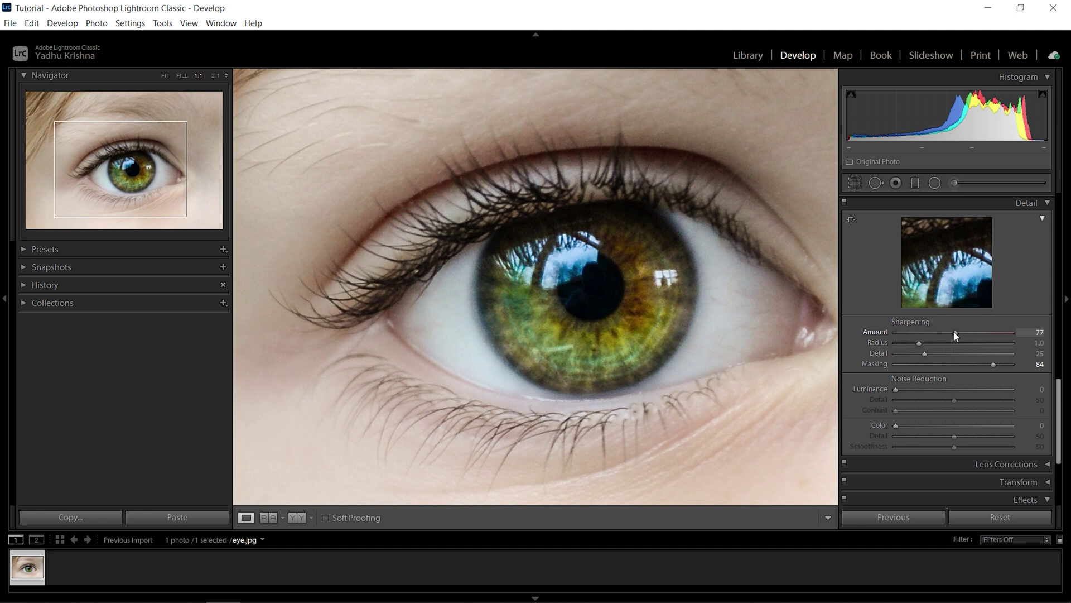
Step: Raise sharpening Amount to 126, panning the eye and previewing the mask to judge it
{"action": "left_click_drag", "start_coordinate": [954, 332], "coordinate": [969, 332]}
{"action": "double_click", "coordinate": [994, 333]}
{"action": "left_click_drag", "start_coordinate": [985, 332], "coordinate": [989, 332]}
{"action": "left_click_drag", "start_coordinate": [585, 314], "coordinate": [566, 302]}
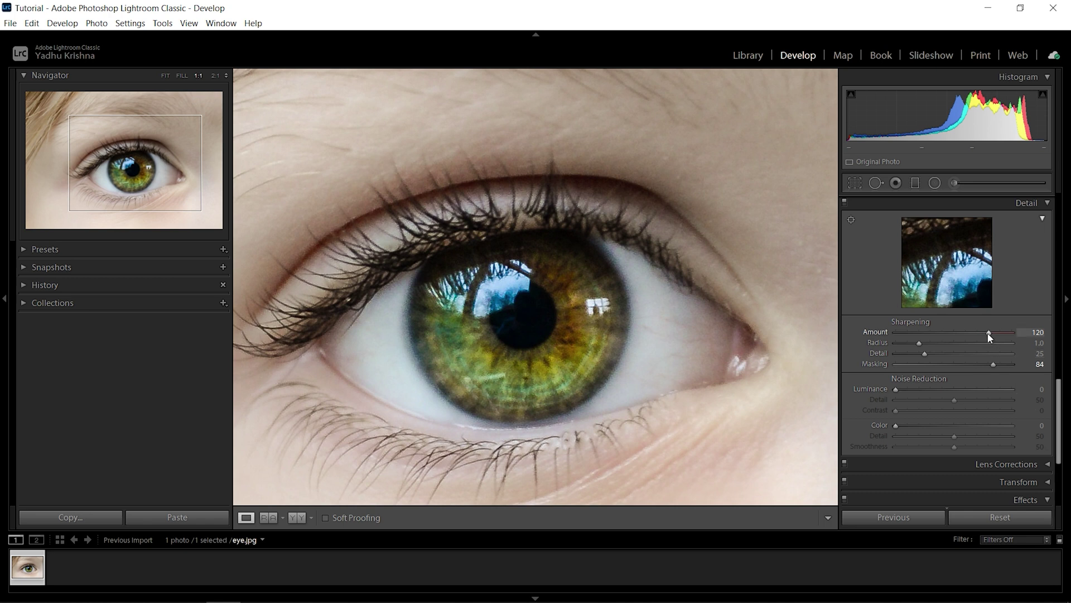
{"action": "left_click_drag", "start_coordinate": [989, 332], "coordinate": [993, 334]}
{"action": "left_click_drag", "start_coordinate": [533, 323], "coordinate": [591, 314]}
{"action": "left_click", "coordinate": [995, 365], "text": "alt"}
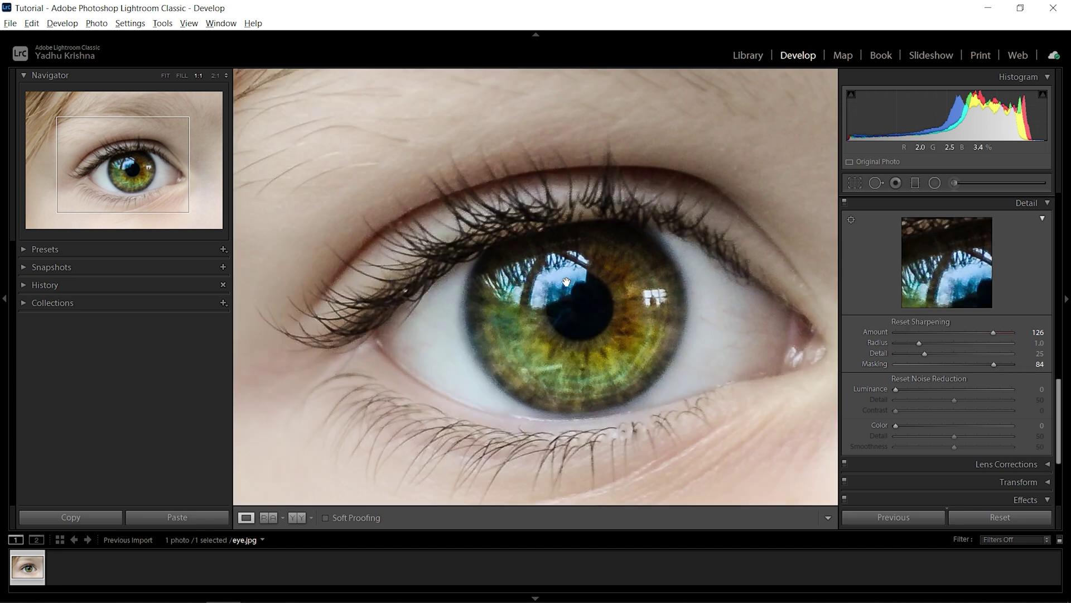
{"action": "left_click_drag", "start_coordinate": [401, 307], "coordinate": [459, 305]}
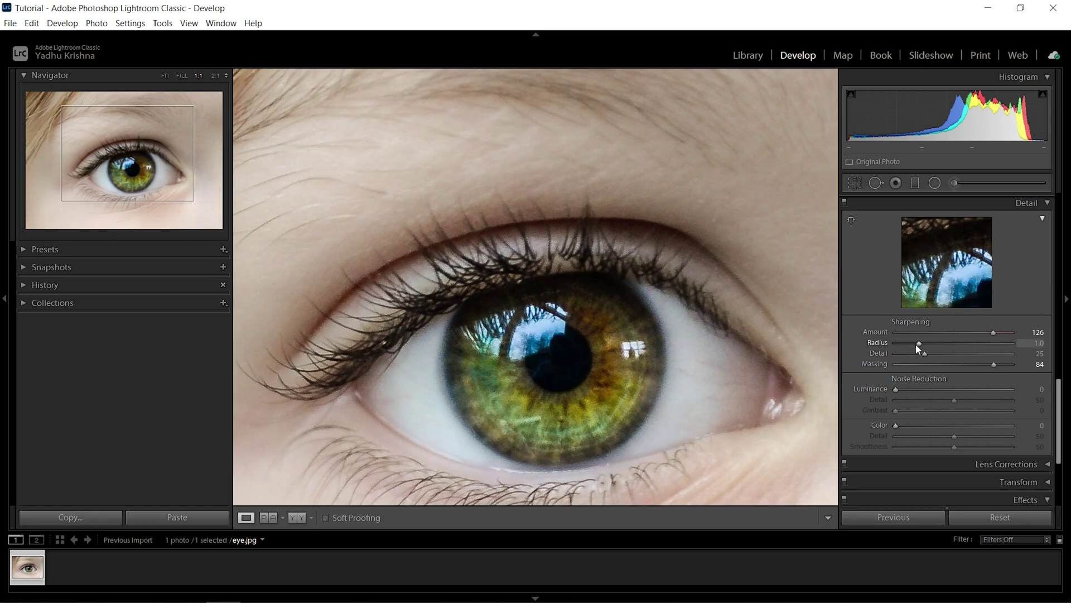
Step: Try wider and narrower sharpening Radius values, settling on Radius 1.8
{"action": "left_click_drag", "start_coordinate": [918, 344], "coordinate": [927, 343]}
{"action": "left_click_drag", "start_coordinate": [985, 347], "coordinate": [1014, 344]}
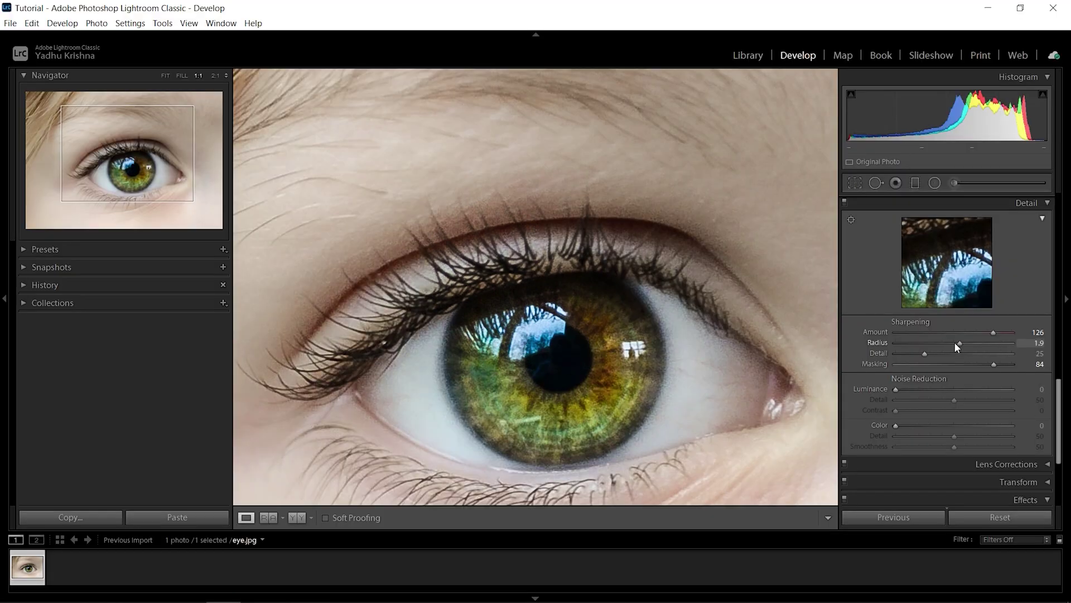
{"action": "left_click_drag", "start_coordinate": [955, 343], "coordinate": [913, 342]}
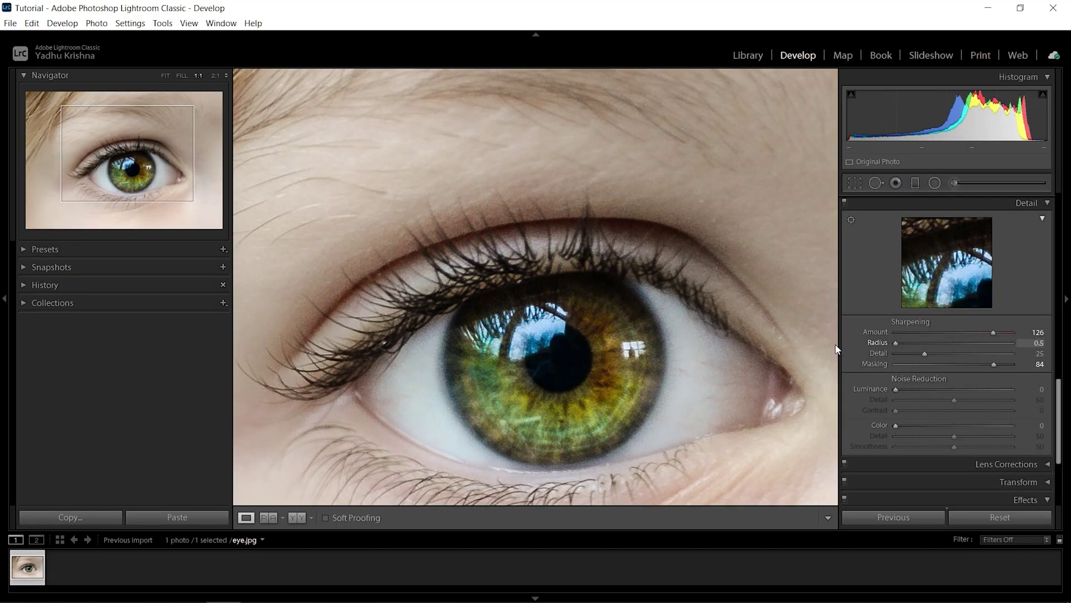
{"action": "scroll", "coordinate": [652, 363], "scroll_direction": "down", "scroll_amount": 2}
{"action": "scroll", "coordinate": [541, 310], "scroll_direction": "down", "scroll_amount": 2}
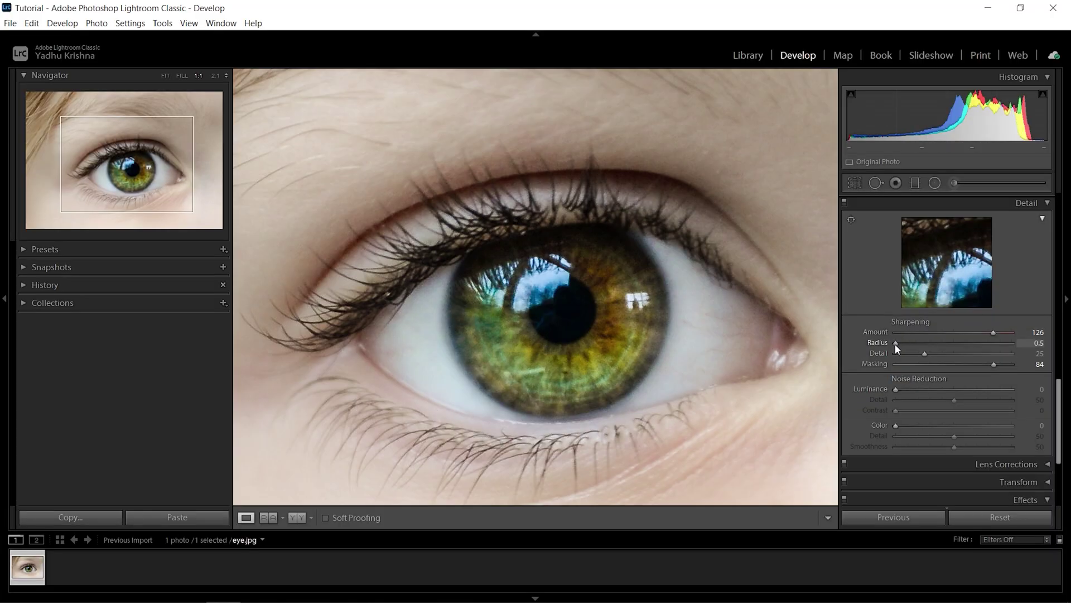
{"action": "left_click_drag", "start_coordinate": [895, 342], "coordinate": [926, 342]}
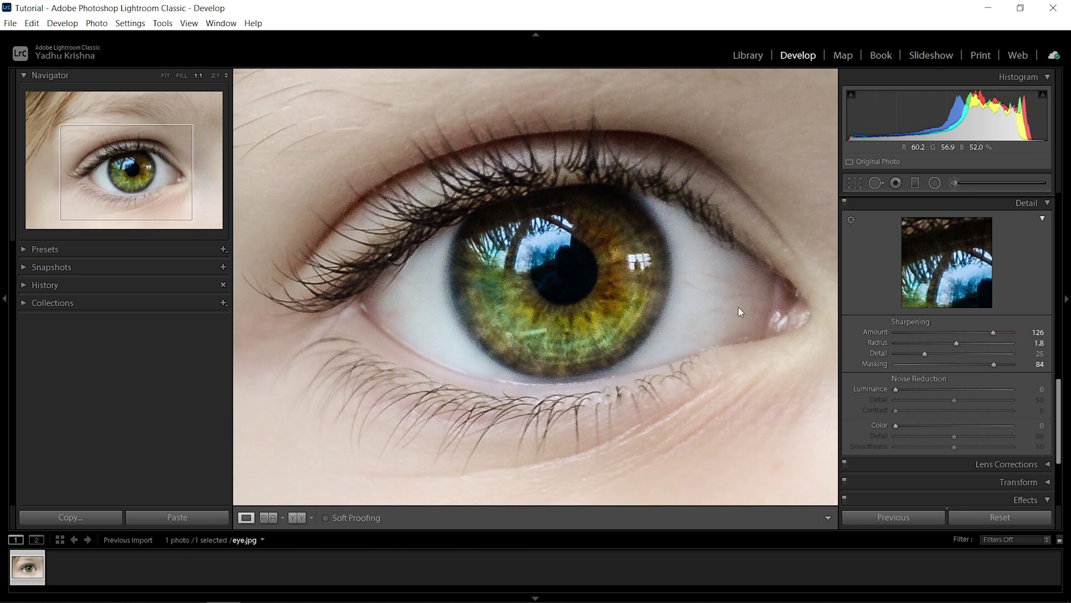
Step: Set sharpening Detail to 21, recheck the eye, then fit it and show before/after side by side
{"action": "scroll", "coordinate": [736, 311], "scroll_direction": "down", "scroll_amount": 2}
{"action": "left_click_drag", "start_coordinate": [924, 357], "coordinate": [887, 352]}
{"action": "left_click_drag", "start_coordinate": [964, 352], "coordinate": [1038, 356]}
{"action": "left_click_drag", "start_coordinate": [460, 240], "coordinate": [440, 306]}
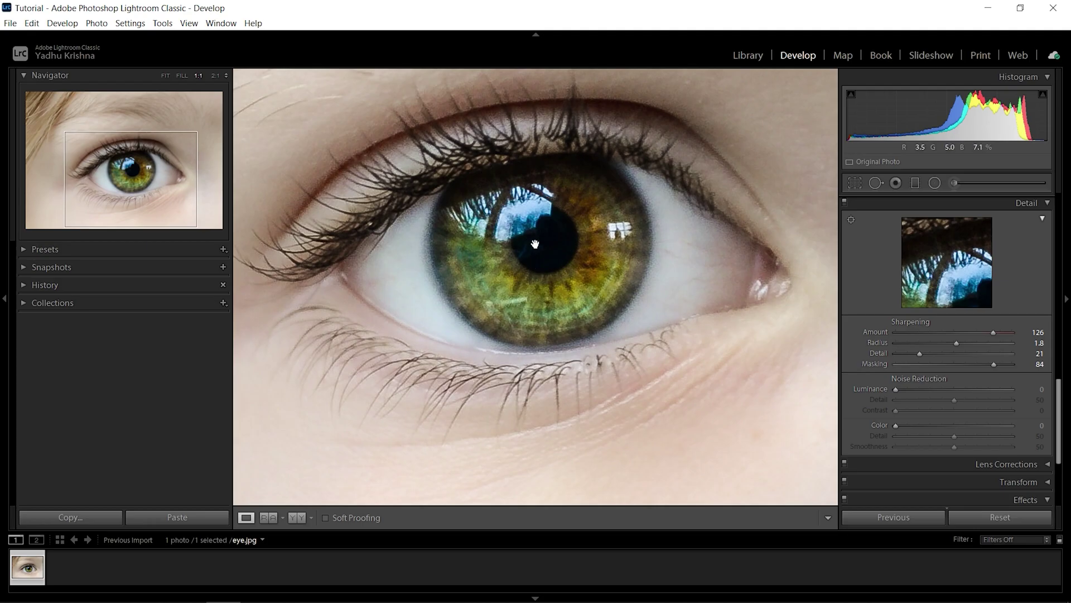
{"action": "left_click_drag", "start_coordinate": [538, 263], "coordinate": [485, 332]}
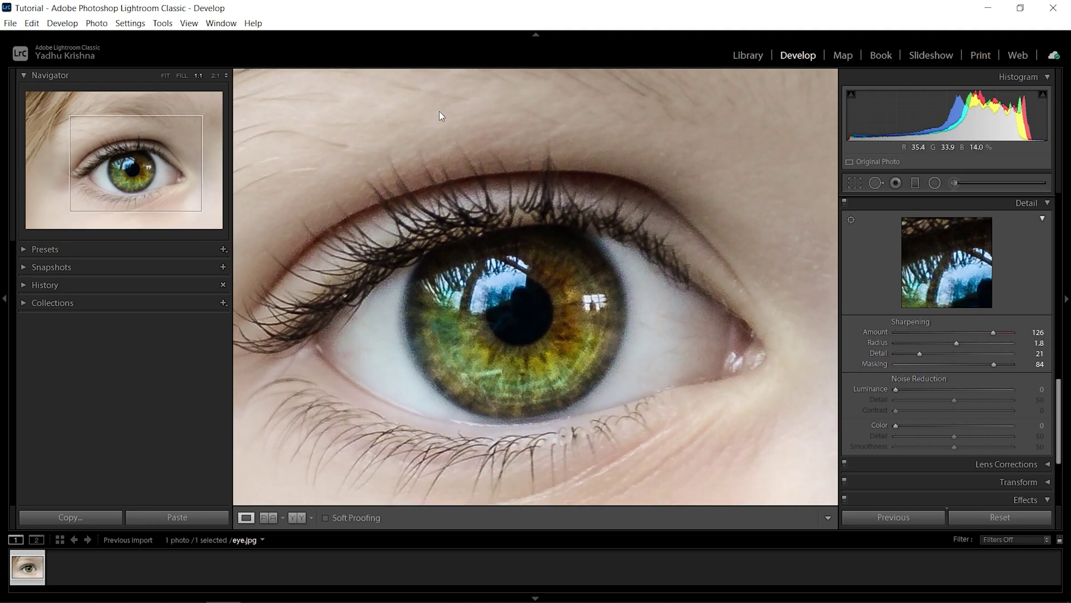
{"action": "left_click", "coordinate": [552, 307]}
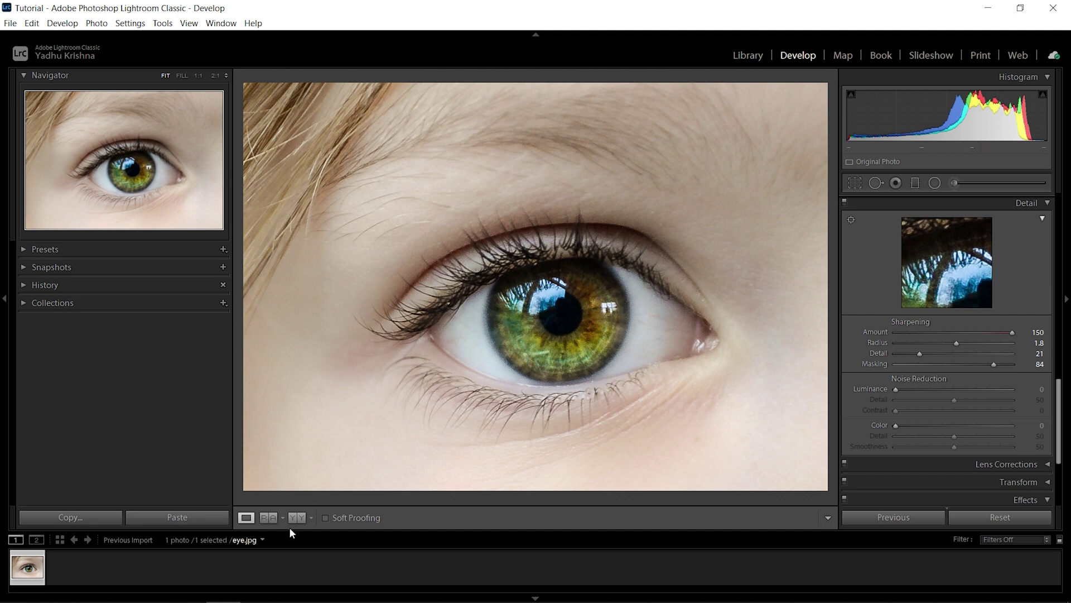
{"action": "left_click", "coordinate": [296, 518]}
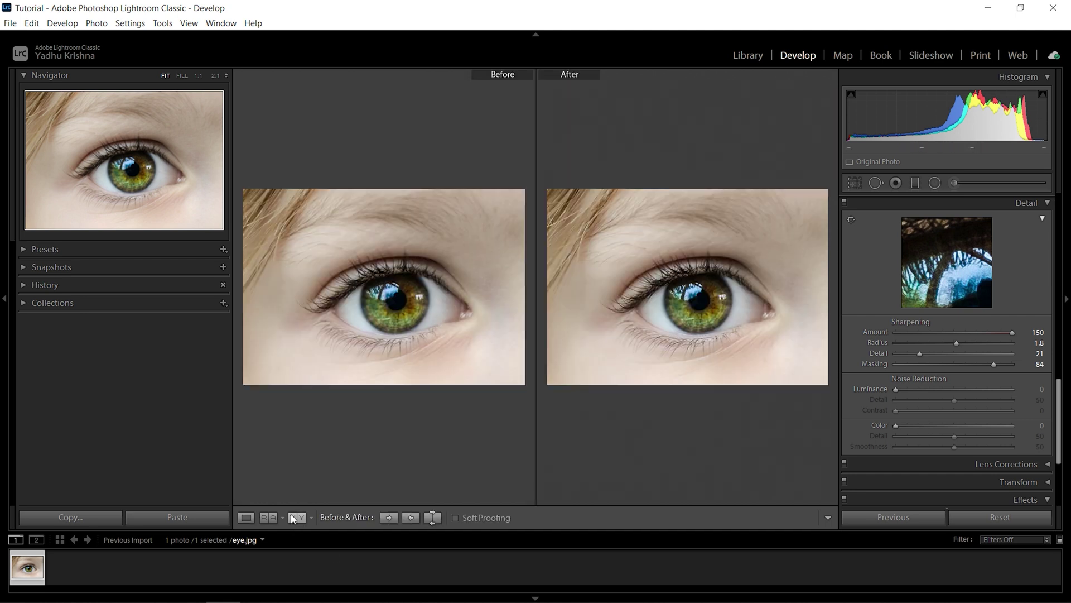
Step: Zoom the before/after views in close and readjust sharpening Amount to 144, comparing the lashes
{"action": "left_click", "coordinate": [198, 79]}
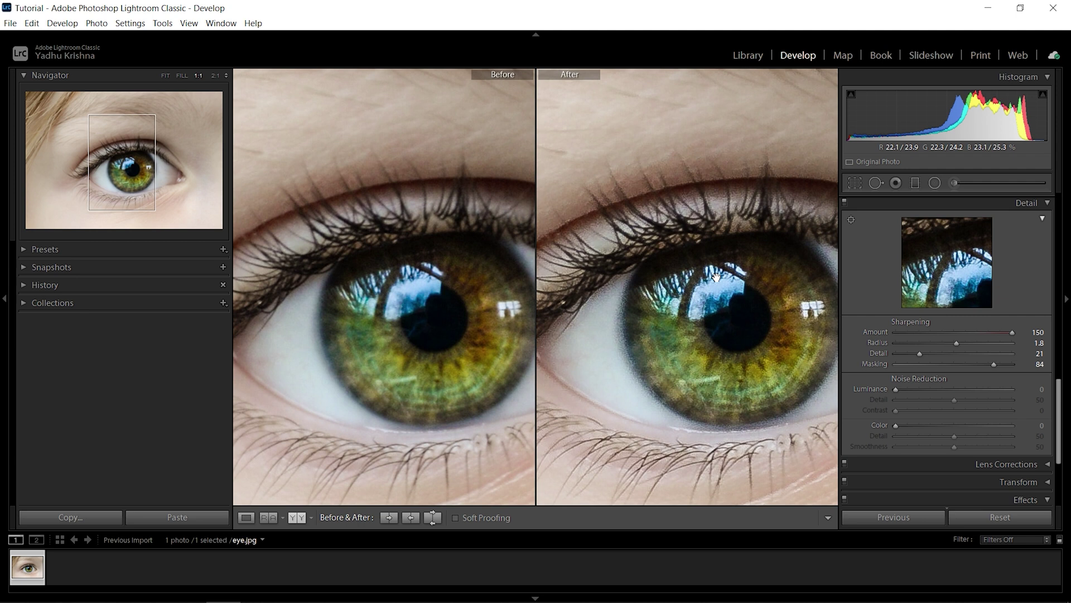
{"action": "key", "text": "ctrl+equal"}
{"action": "left_click_drag", "start_coordinate": [673, 304], "coordinate": [695, 340]}
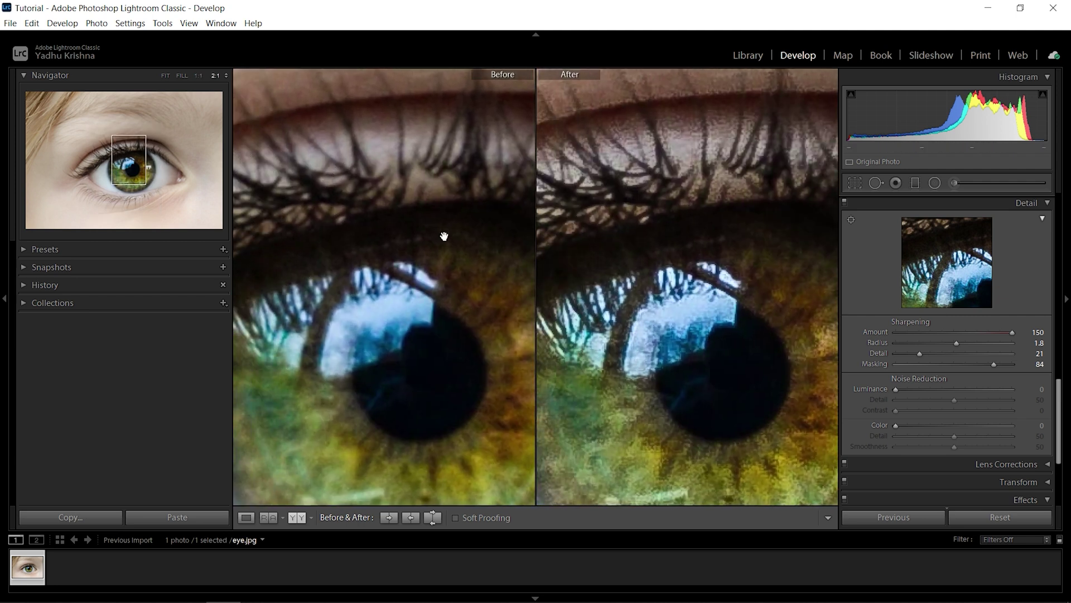
{"action": "key", "text": "ctrl+minus"}
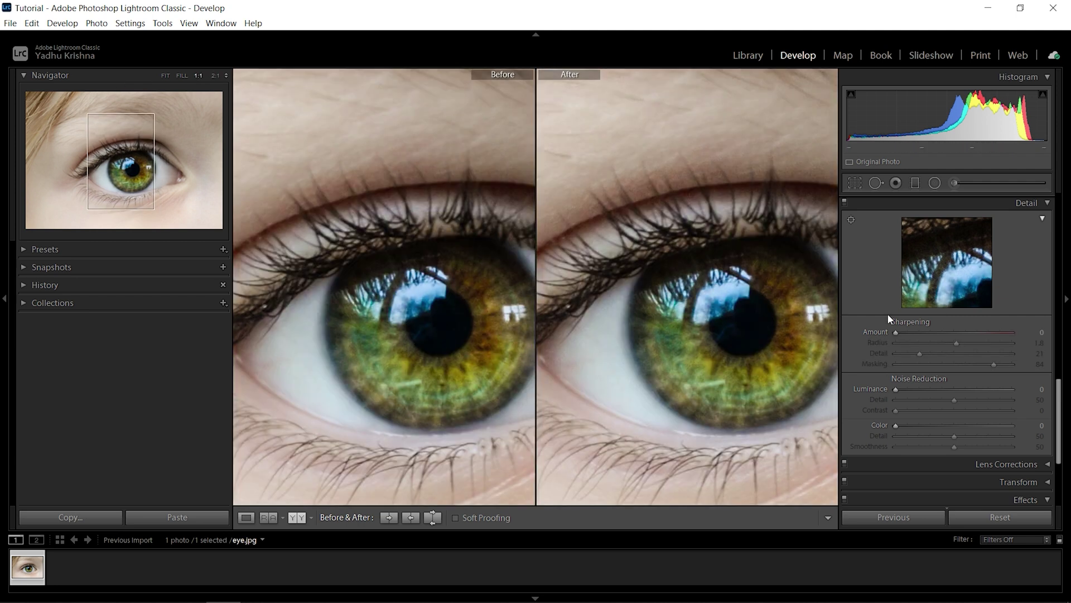
{"action": "left_click_drag", "start_coordinate": [893, 330], "coordinate": [921, 335]}
{"action": "left_click_drag", "start_coordinate": [988, 333], "coordinate": [1002, 334]}
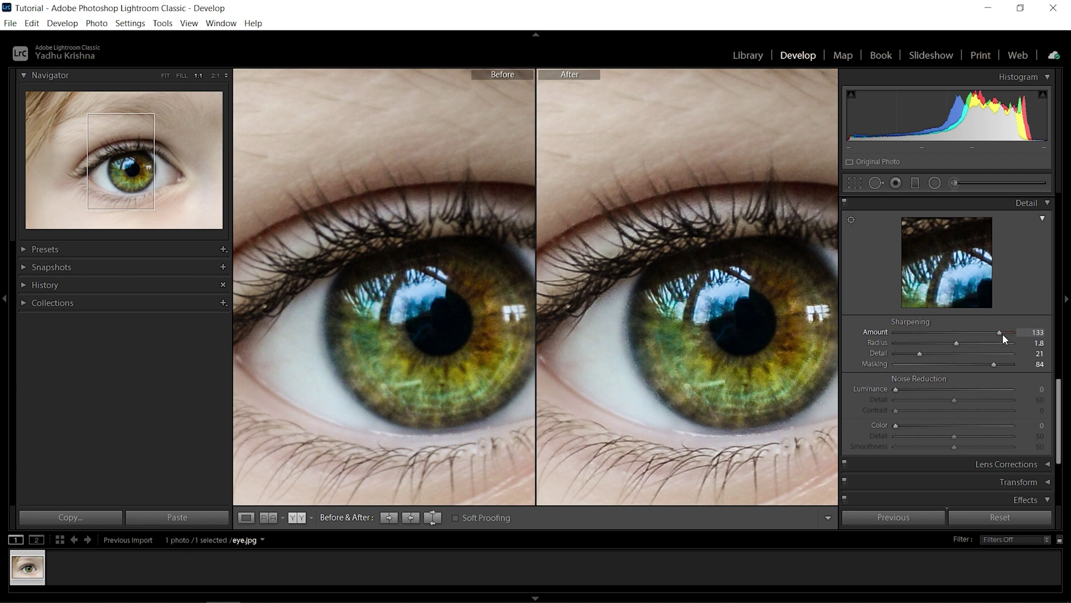
{"action": "left_click_drag", "start_coordinate": [761, 445], "coordinate": [738, 373]}
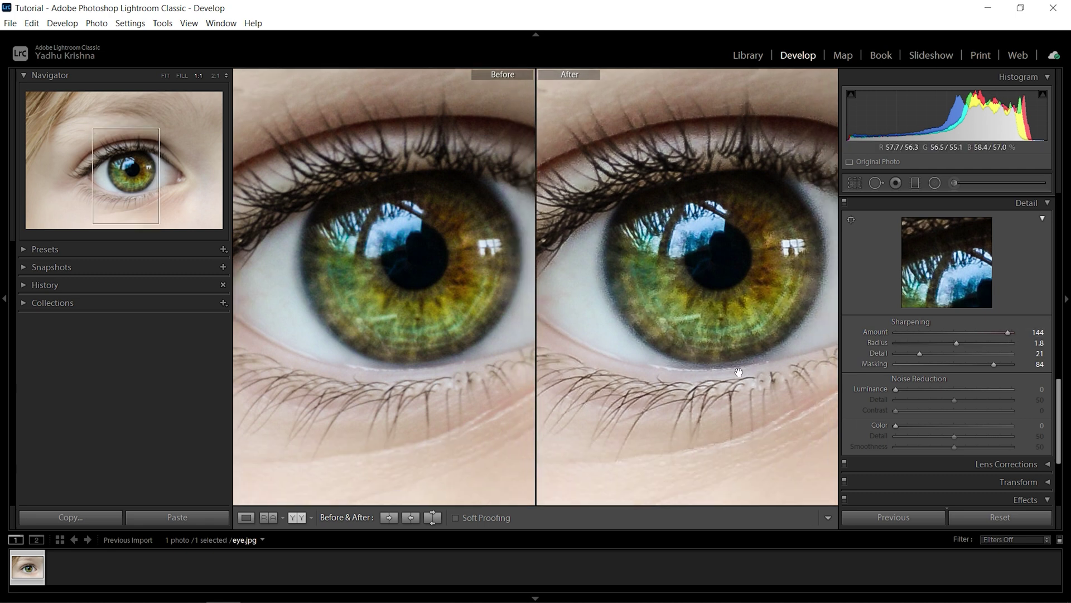